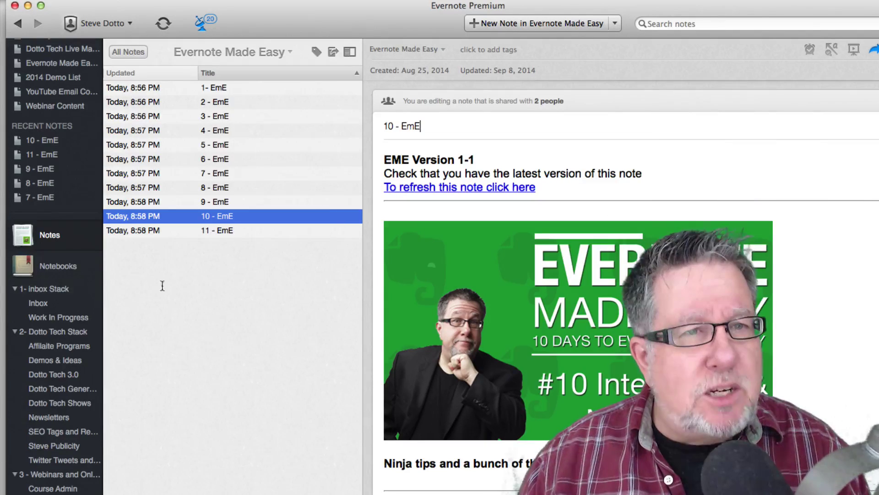
Step: Select all eleven notes, from 1- EmE through 11 - EmE, in the note list
{"action": "left_click", "coordinate": [236, 87]}
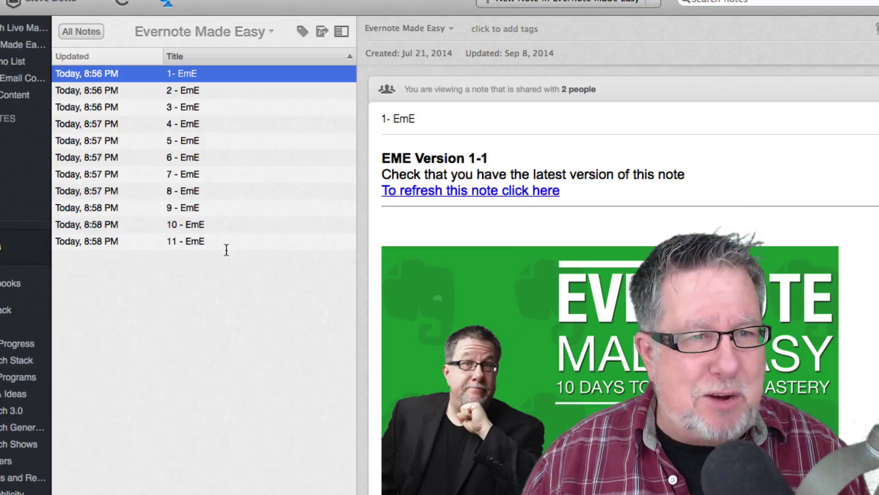
{"action": "left_click", "coordinate": [235, 237], "text": "shift"}
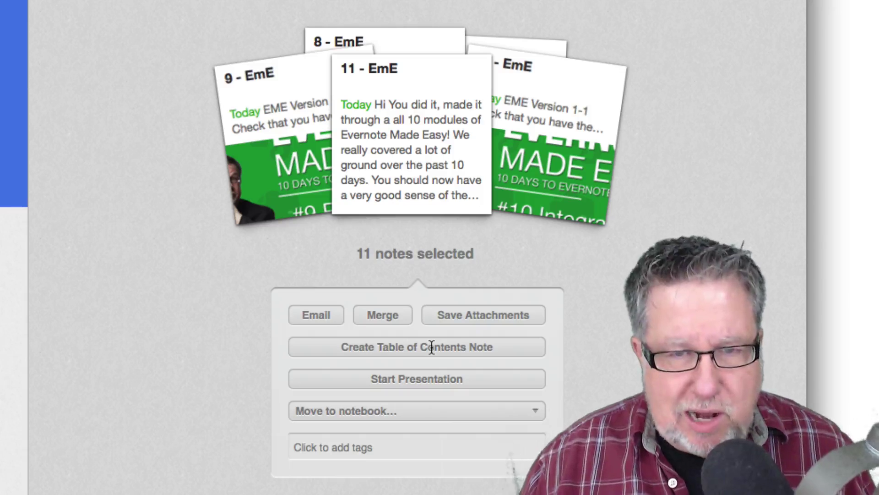
Step: Build a Table of Contents note from the eleven selected EmE notes and open it
{"action": "left_click", "coordinate": [431, 346]}
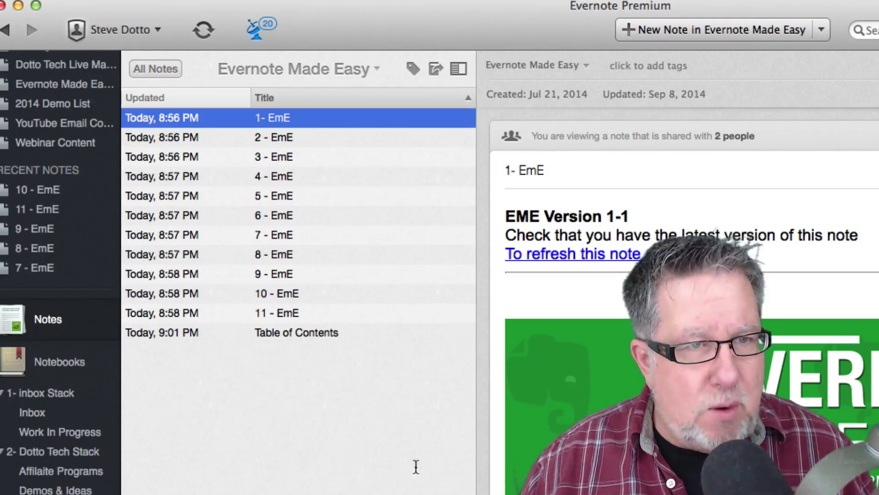
{"action": "left_click", "coordinate": [290, 339]}
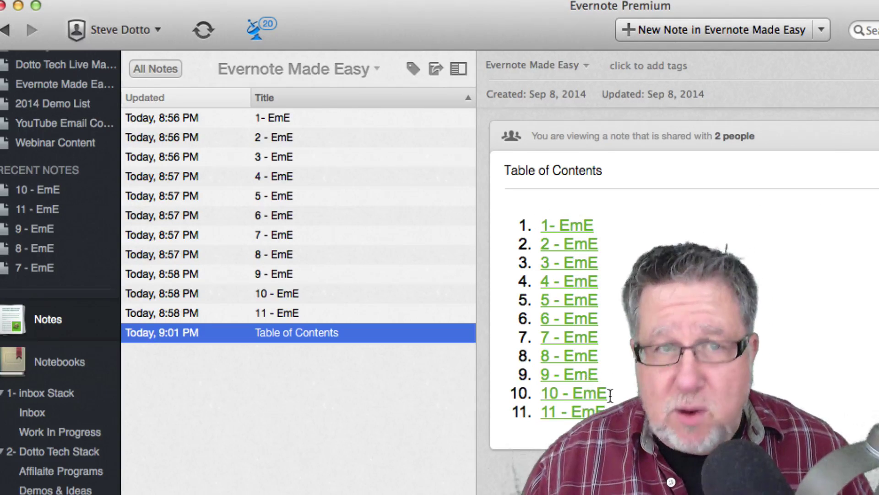
Step: Follow the 4 - EmE link in the Table of Contents note
{"action": "left_click", "coordinate": [579, 284]}
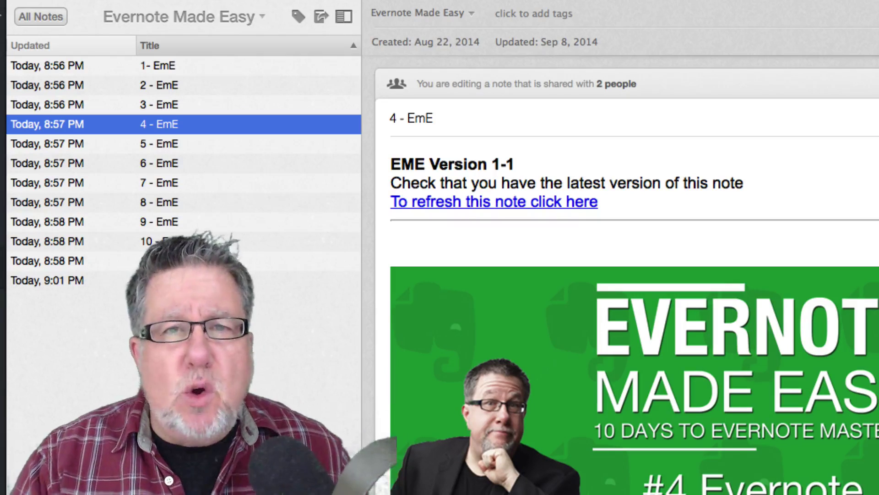
Step: Scroll up and down through note 4 - EmE to review its content
{"action": "scroll", "coordinate": [635, 275], "scroll_direction": "down", "scroll_amount": 5}
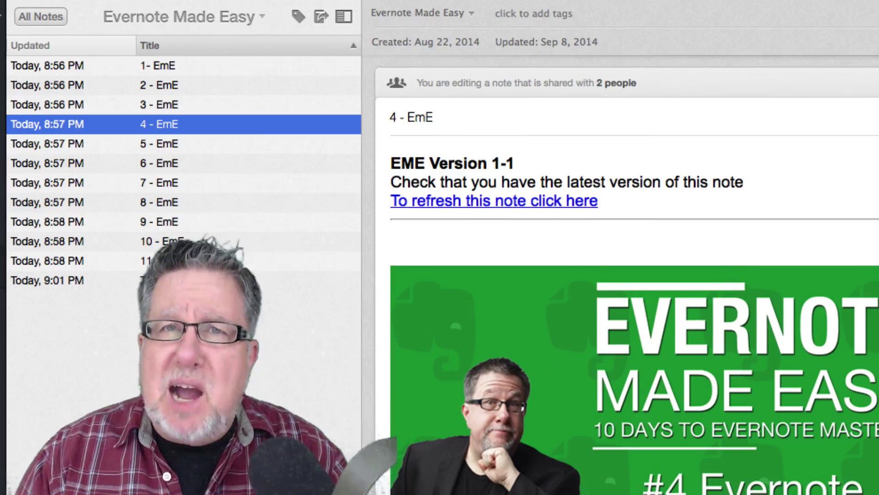
{"action": "scroll", "coordinate": [627, 275], "scroll_direction": "down", "scroll_amount": 3}
{"action": "scroll", "coordinate": [627, 275], "scroll_direction": "up", "scroll_amount": 8}
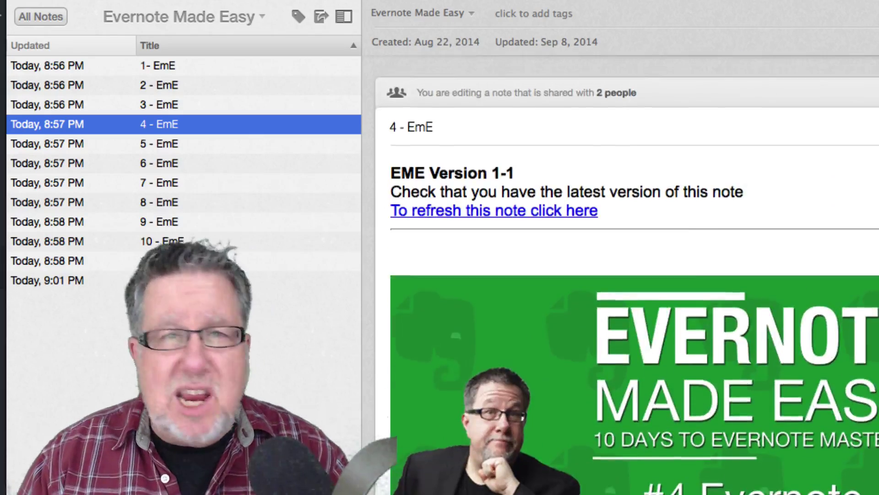
{"action": "scroll", "coordinate": [627, 275], "scroll_direction": "down", "scroll_amount": 2}
{"action": "scroll", "coordinate": [635, 287], "scroll_direction": "down", "scroll_amount": 3}
{"action": "scroll", "coordinate": [635, 287], "scroll_direction": "up", "scroll_amount": 1}
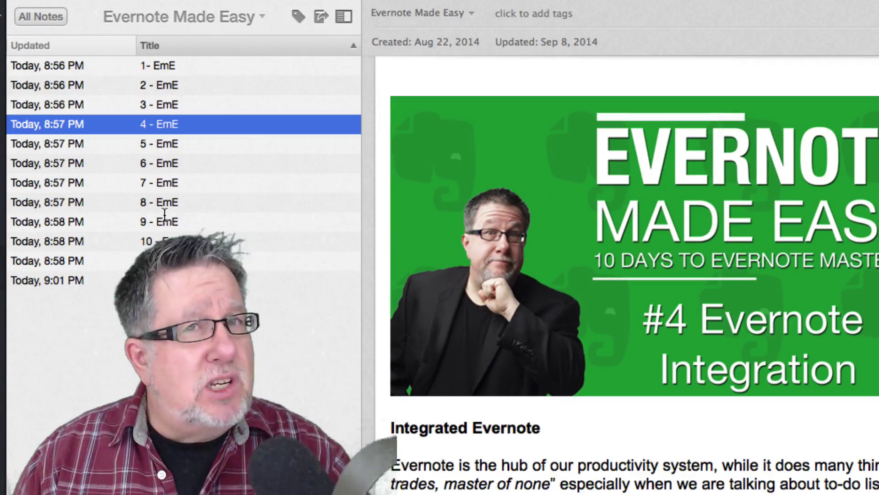
{"action": "scroll", "coordinate": [561, 376], "scroll_direction": "down", "scroll_amount": 1}
{"action": "scroll", "coordinate": [560, 375], "scroll_direction": "up", "scroll_amount": 5}
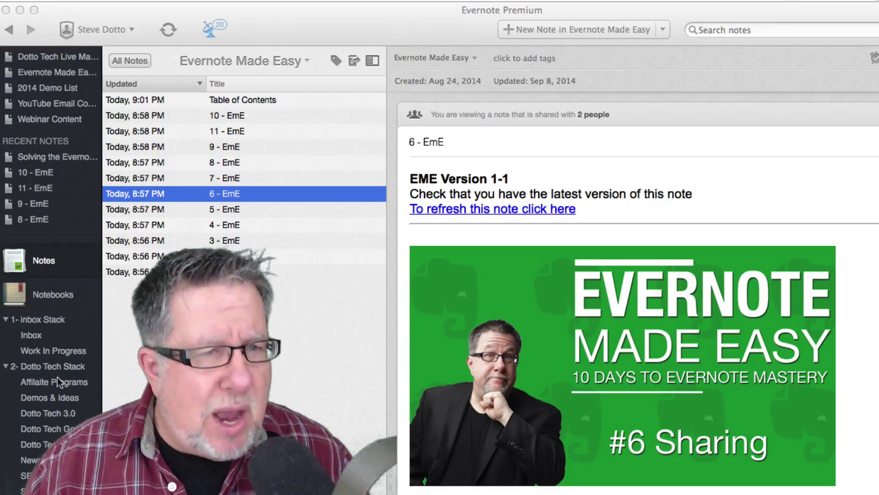
Step: Show the 1- inbox Stack notes, view the Solving the Evernote Puzzle note, and open the Note menu
{"action": "left_click", "coordinate": [39, 320]}
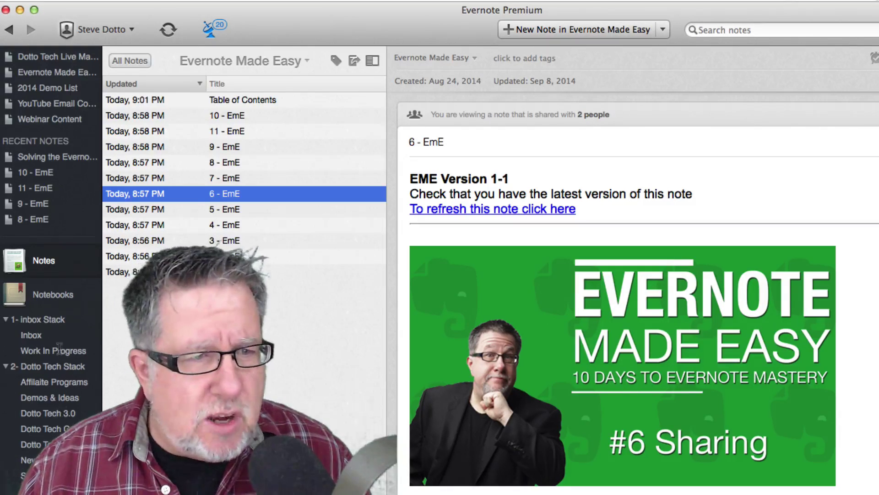
{"action": "left_click", "coordinate": [36, 319]}
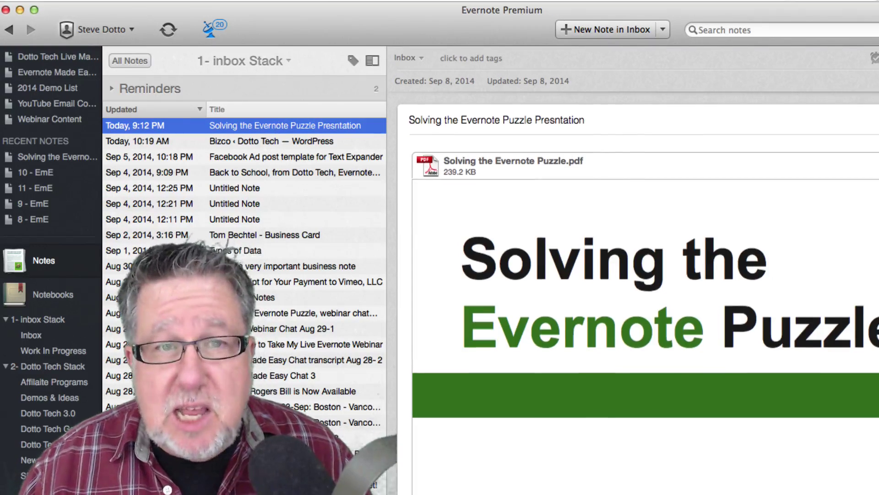
{"action": "scroll", "coordinate": [646, 298], "scroll_direction": "down", "scroll_amount": 5}
{"action": "scroll", "coordinate": [875, 419], "scroll_direction": "up", "scroll_amount": 6}
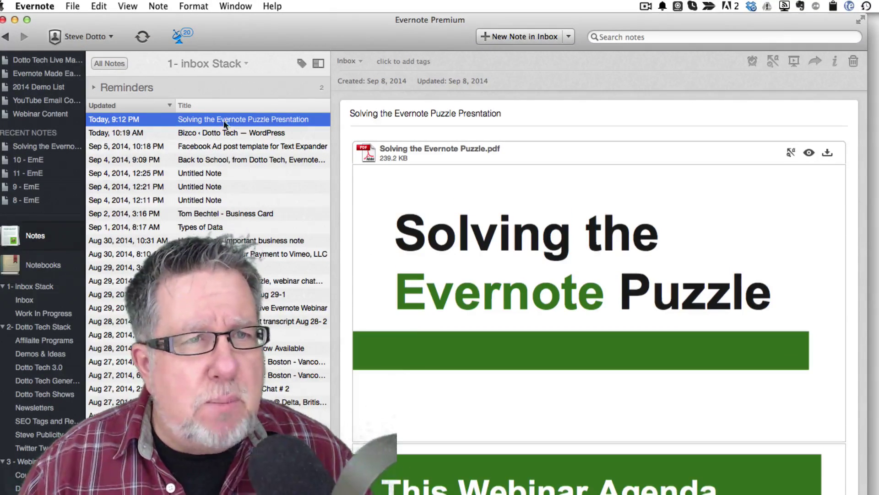
{"action": "left_click", "coordinate": [158, 6]}
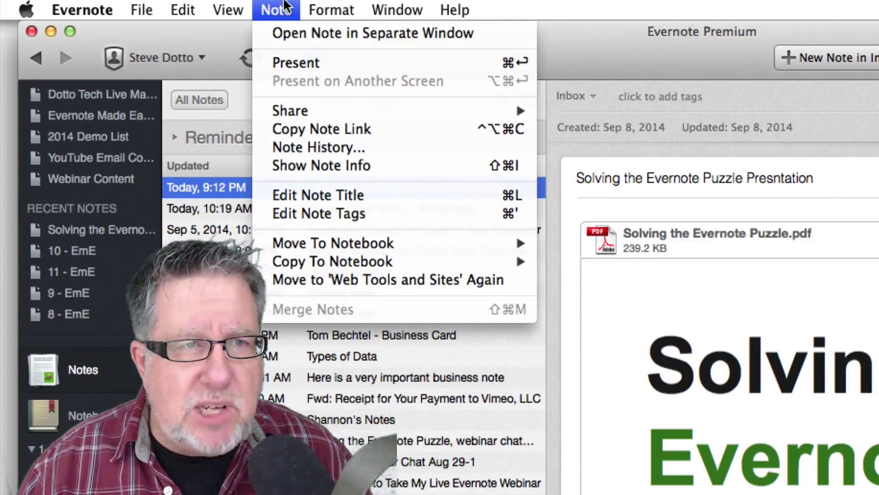
Step: Present the Solving the Evernote Puzzle note full-screen using its context menu
{"action": "left_click", "coordinate": [216, 183]}
{"action": "right_click", "coordinate": [217, 183]}
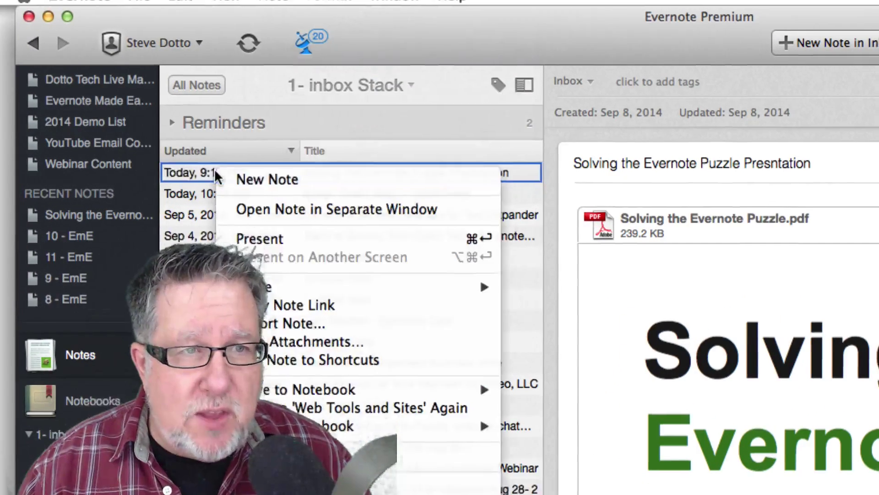
{"action": "left_click", "coordinate": [262, 240]}
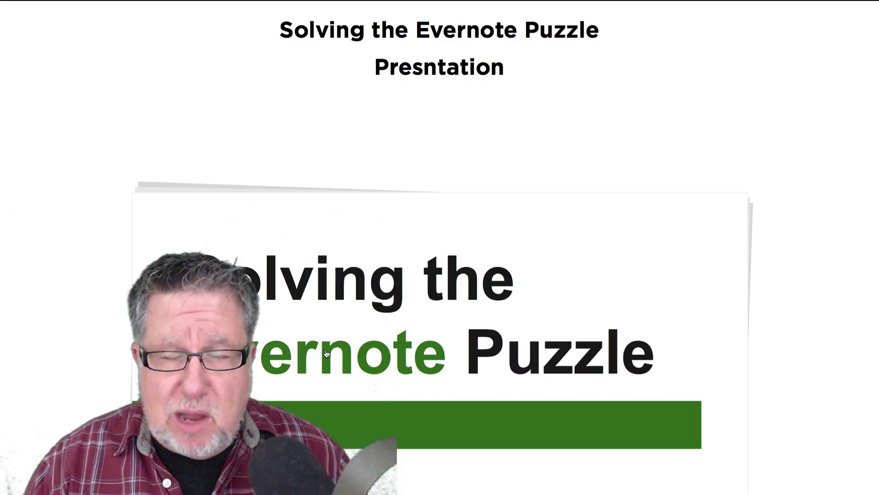
Step: Enlarge the PDF slides to full screen, showing the What to Expect slide
{"action": "left_click", "coordinate": [326, 353]}
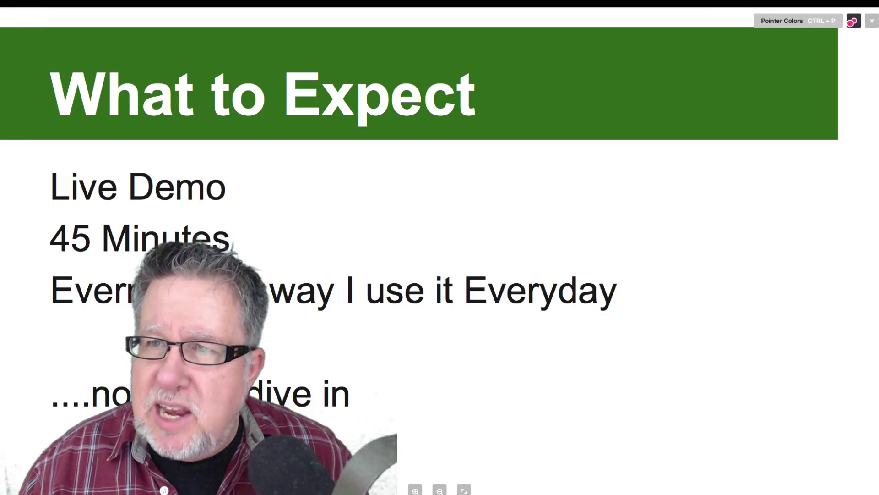
Step: Show the Pointer Colors palette for the presentation pointer
{"action": "left_click", "coordinate": [855, 23]}
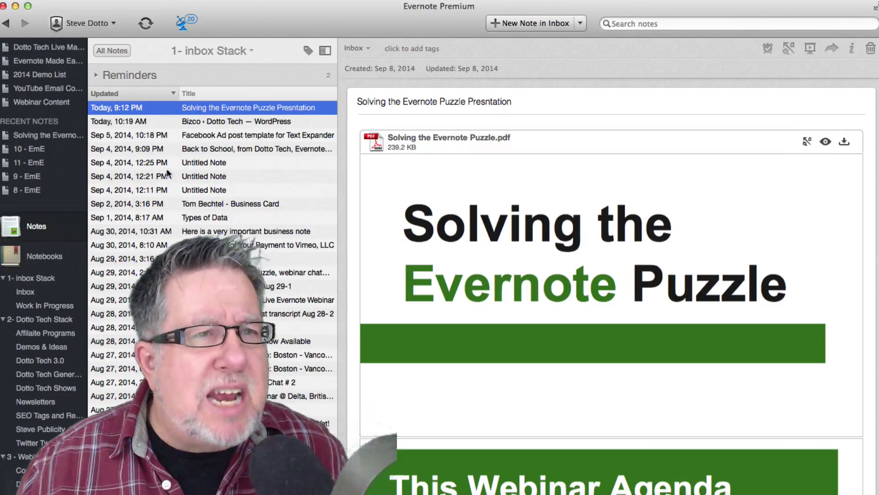
Step: Reveal the Synchronized Notebook and Local Notebook choices under File > New Notebook
{"action": "left_click", "coordinate": [73, 1]}
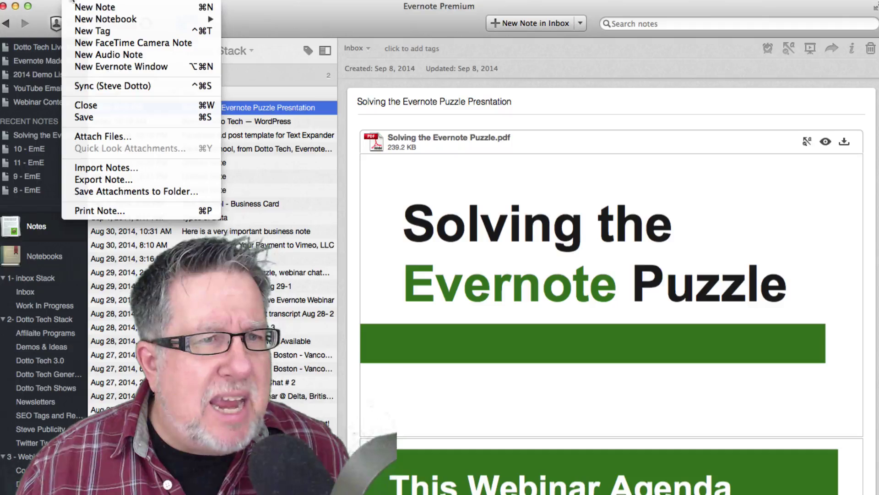
{"action": "mouse_move", "coordinate": [93, 23]}
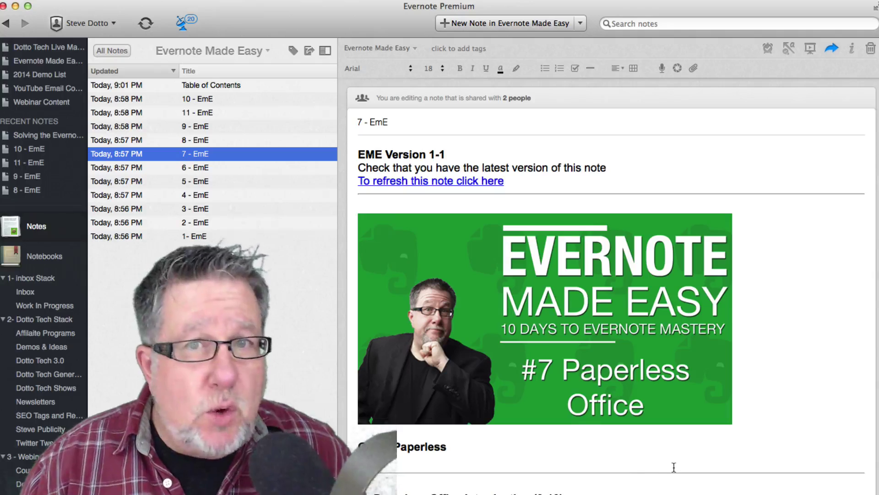
Step: Select the second 'In this video' list in note 7 - EmE and choose Encrypt Selected Text
{"action": "scroll", "coordinate": [673, 467], "scroll_direction": "down", "scroll_amount": 1}
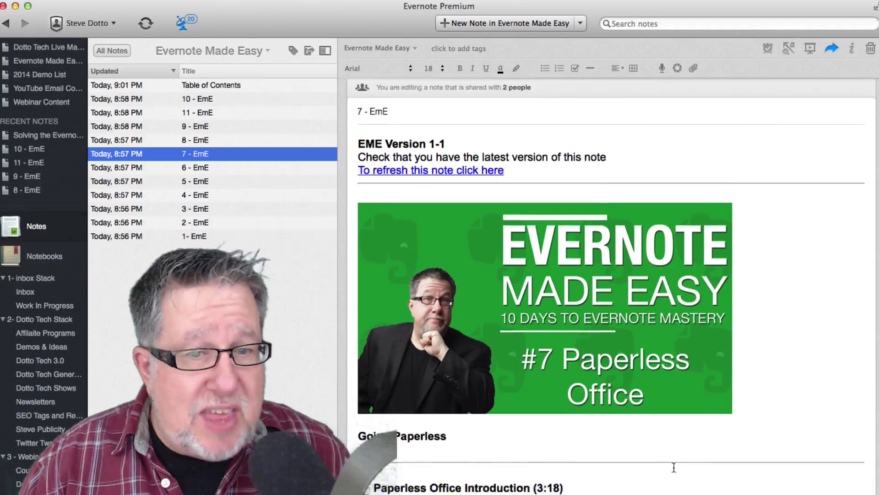
{"action": "scroll", "coordinate": [674, 467], "scroll_direction": "down", "scroll_amount": 10}
{"action": "scroll", "coordinate": [625, 465], "scroll_direction": "down", "scroll_amount": 1}
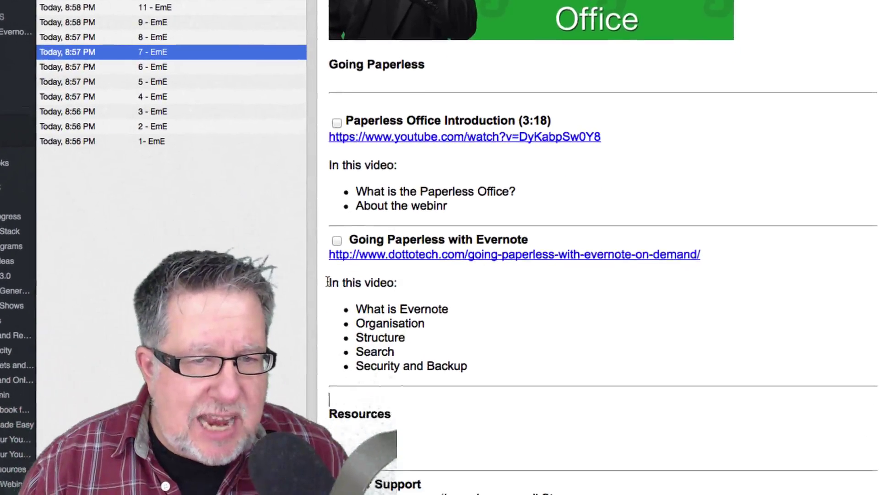
{"action": "left_click_drag", "start_coordinate": [357, 367], "coordinate": [605, 457]}
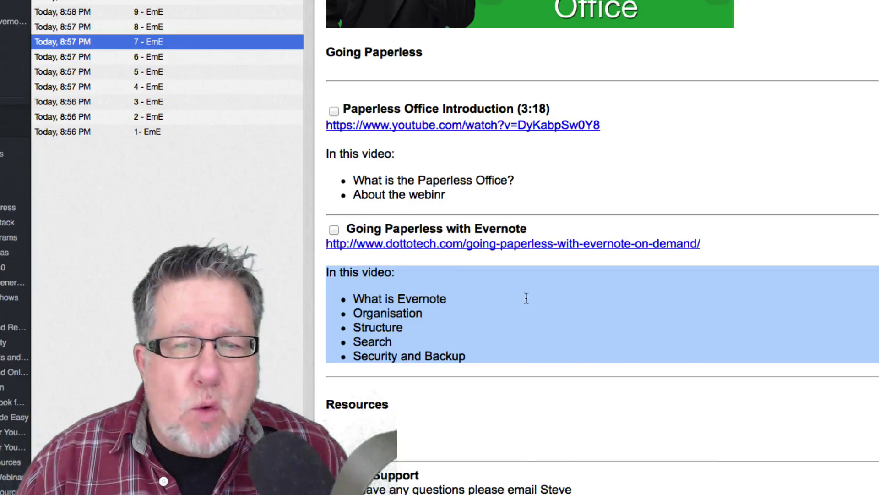
{"action": "right_click", "coordinate": [527, 298]}
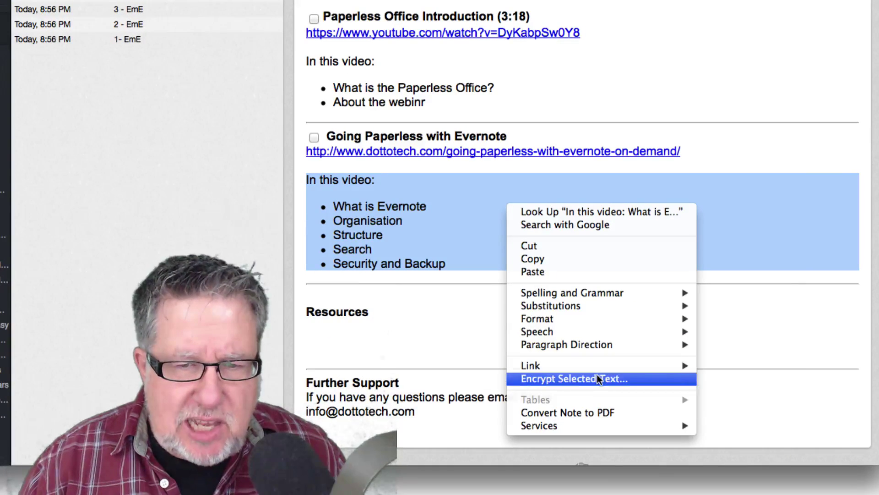
{"action": "left_click", "coordinate": [598, 375]}
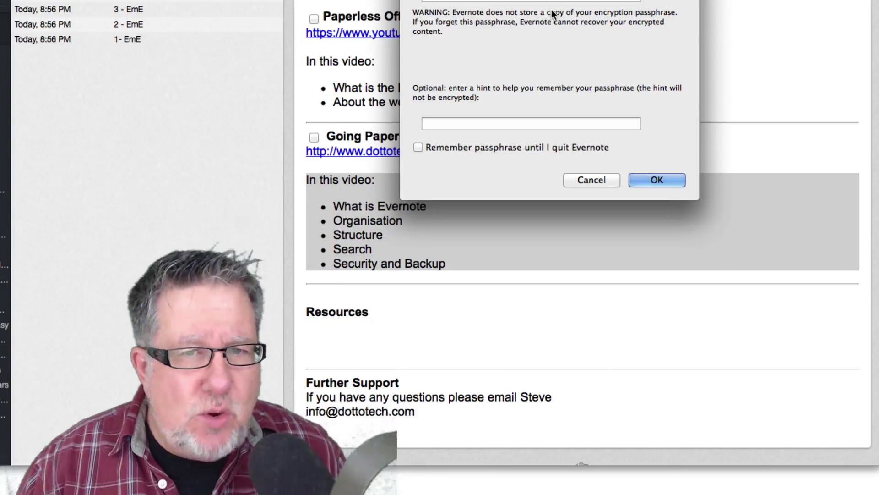